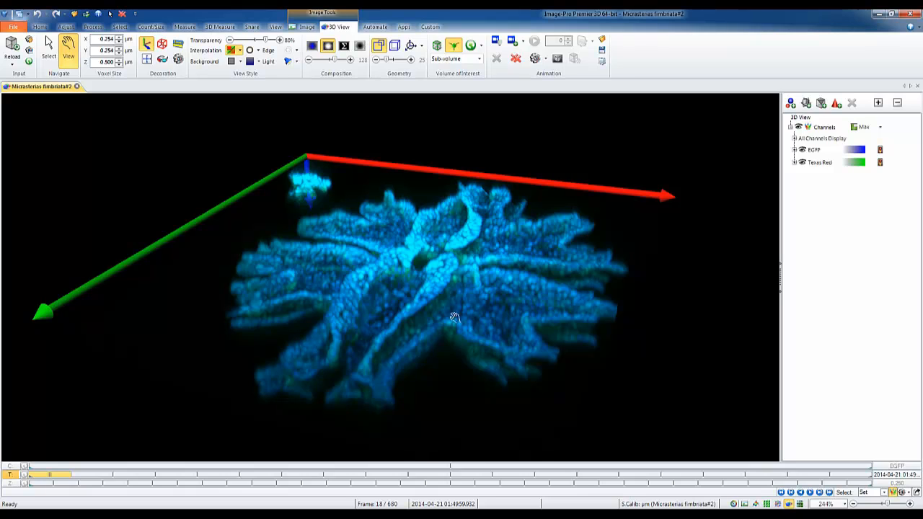
- Set the rendering mode of the 3D view's channels to Blend
mouse_move(455, 319)
mouse_down()
mouse_move(293, 259)
mouse_move(369, 222)
mouse_move(445, 325)
mouse_up()
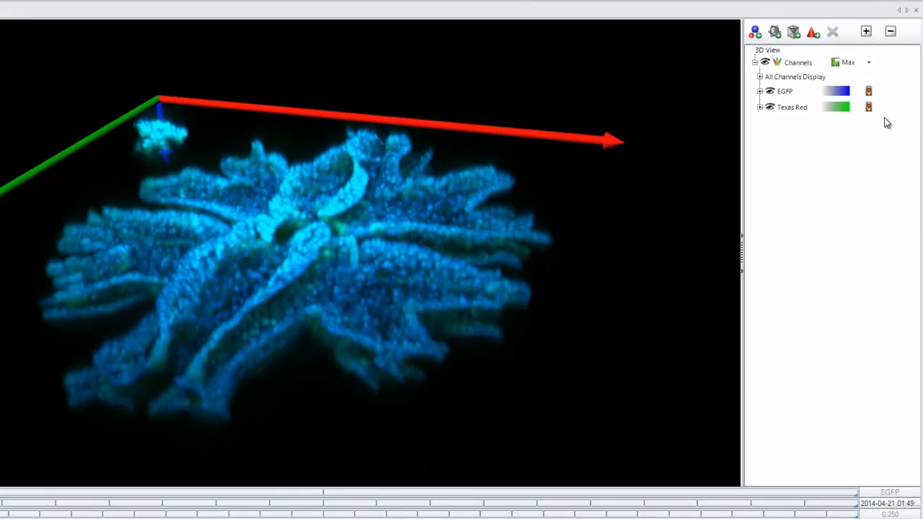
click(848, 63)
click(848, 62)
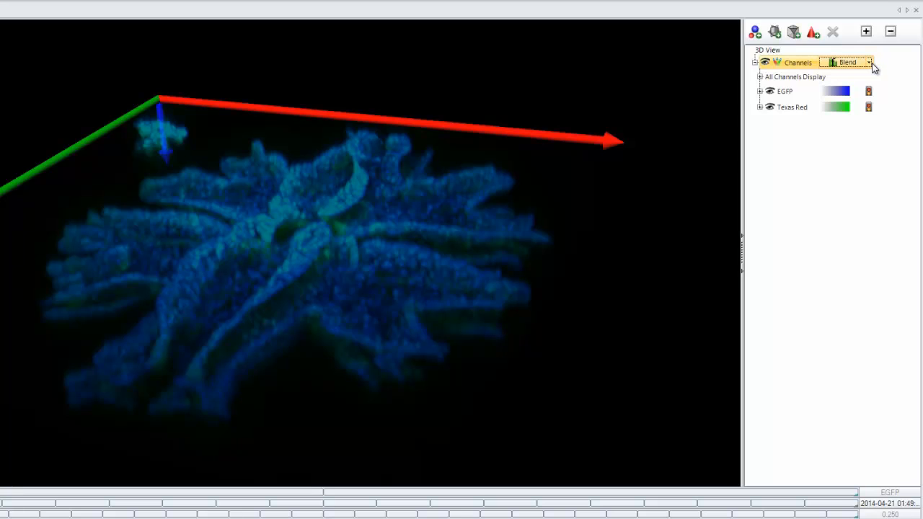
click(868, 64)
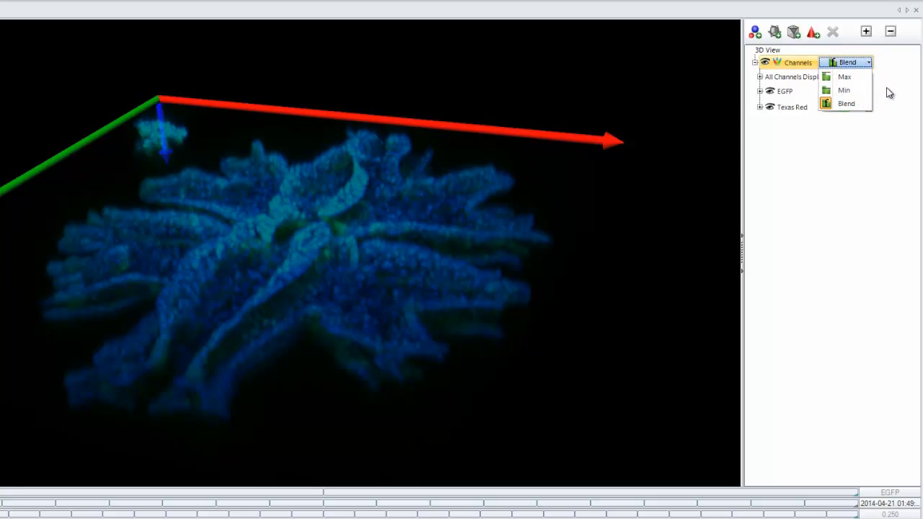
click(888, 92)
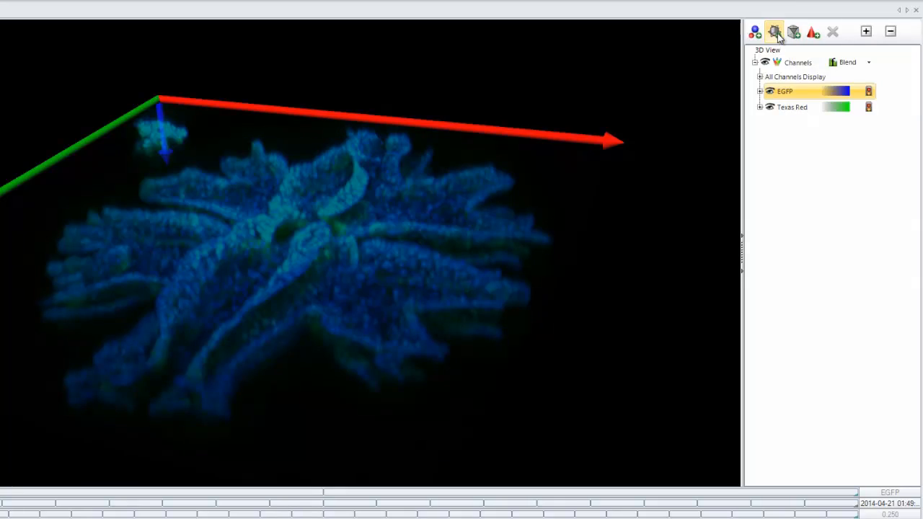
- Add an opaque ortho slice with X orientation and move it to slice number 299
click(775, 33)
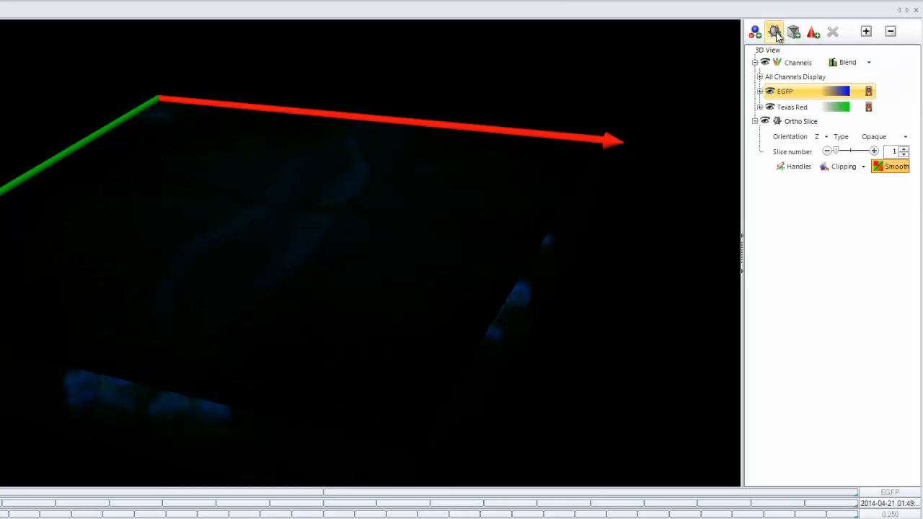
click(872, 139)
click(871, 140)
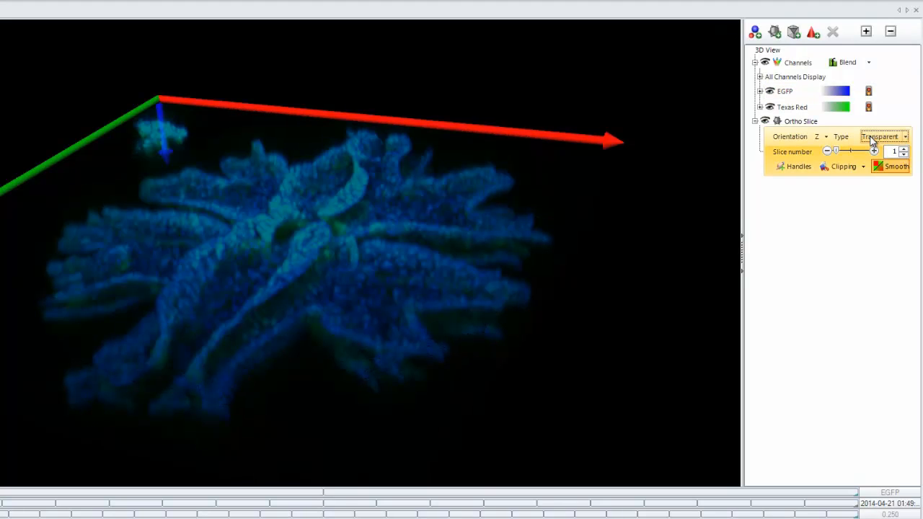
click(872, 139)
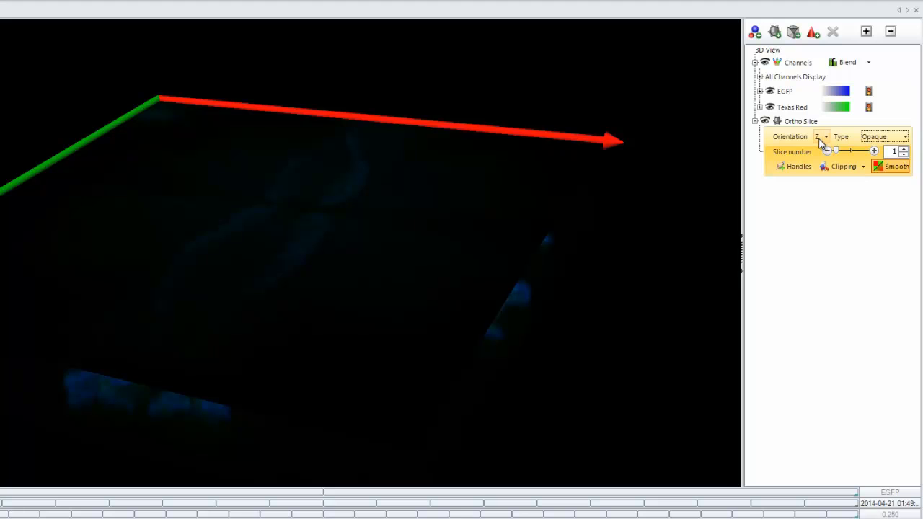
click(818, 139)
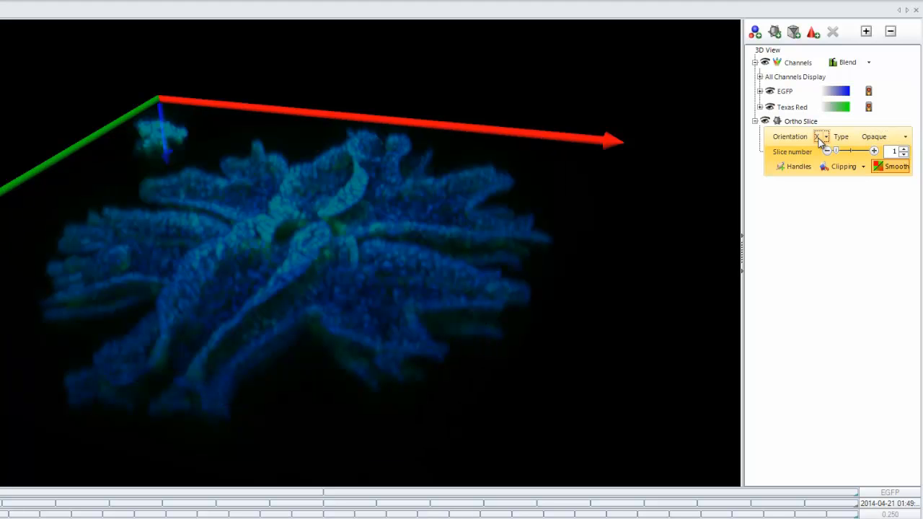
drag(837, 155, 854, 154)
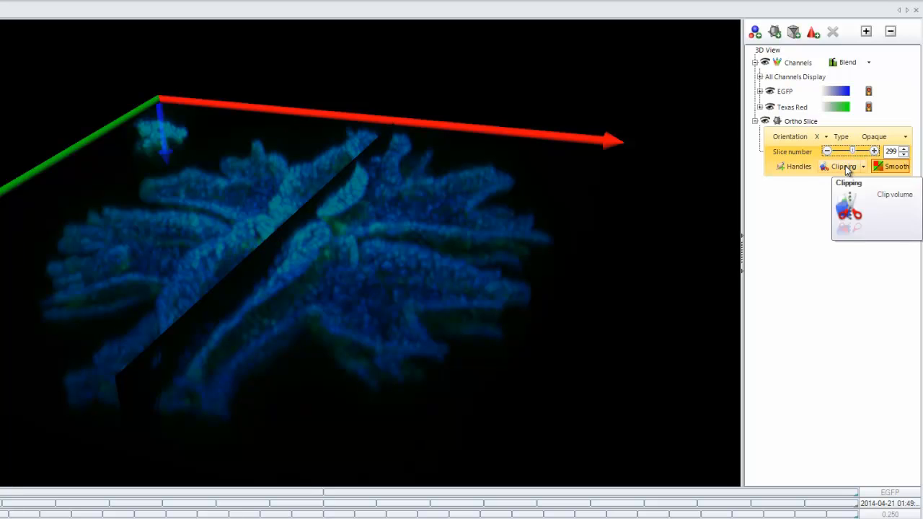
- Enable Back clipping of the volume at the ortho slice and move the slice to number 256
click(847, 168)
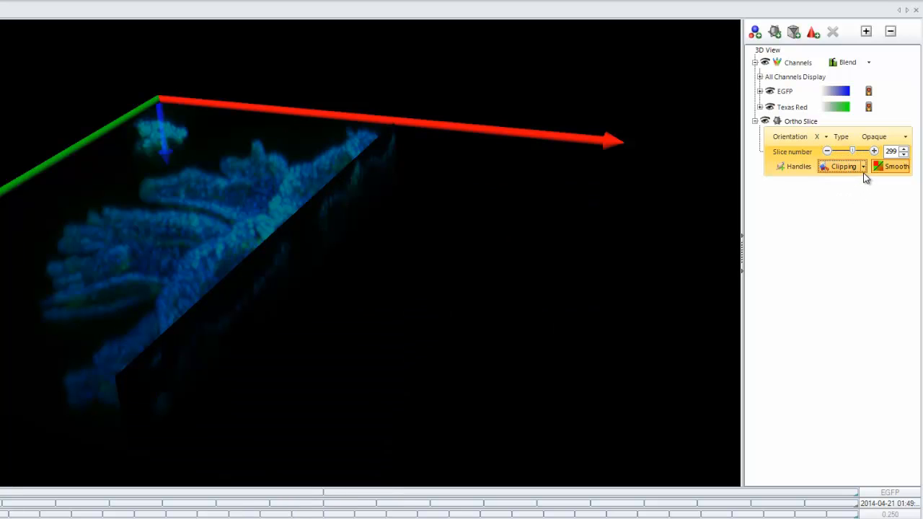
click(862, 167)
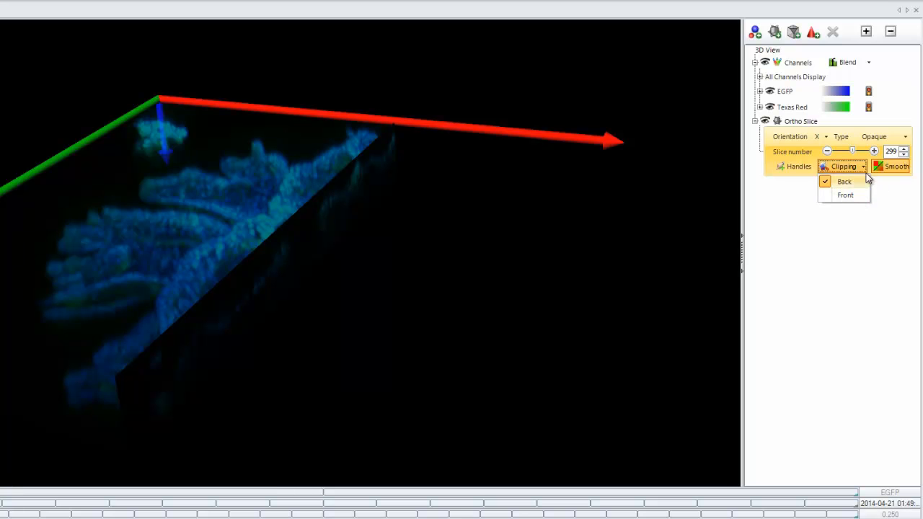
mouse_move(855, 152)
mouse_down()
mouse_move(845, 154)
mouse_move(858, 155)
mouse_move(846, 162)
mouse_move(853, 166)
mouse_up()
click(256, 279)
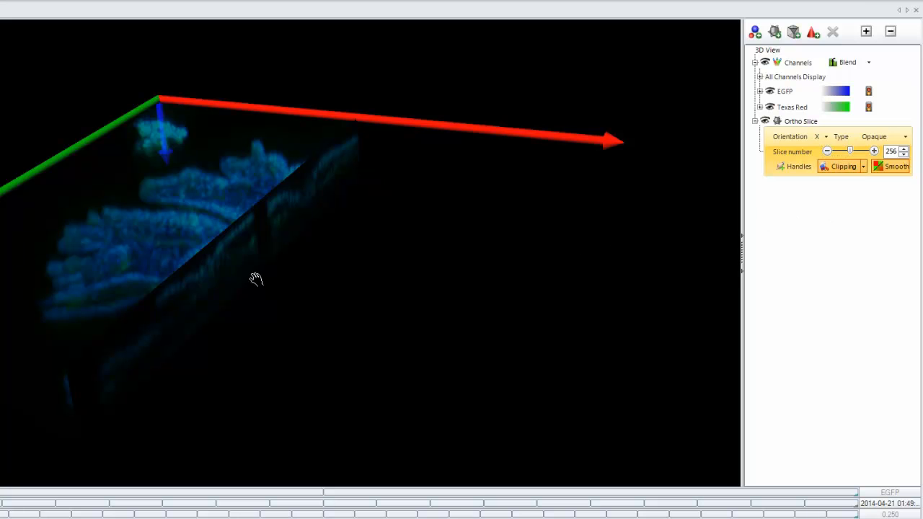
drag(256, 279, 394, 319)
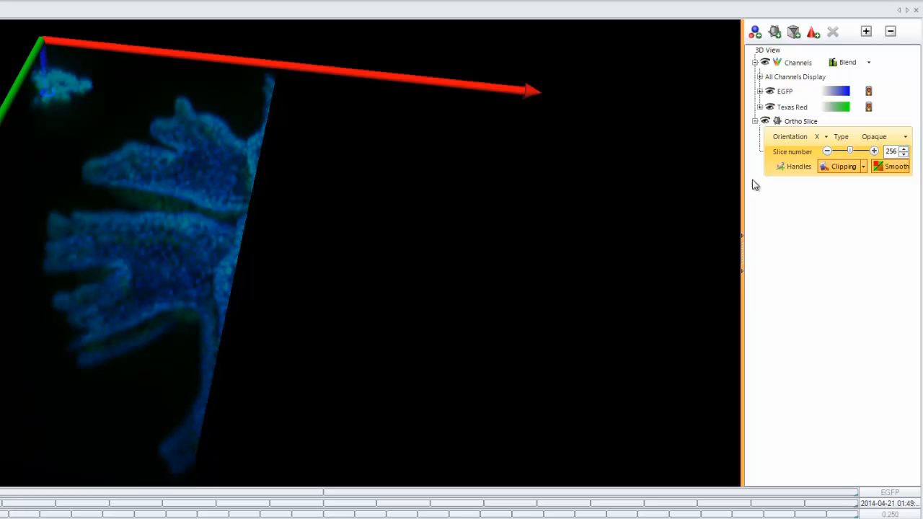
- Show the ortho slice's handles, use them to shift the slice to number 293, and hide them again
click(793, 166)
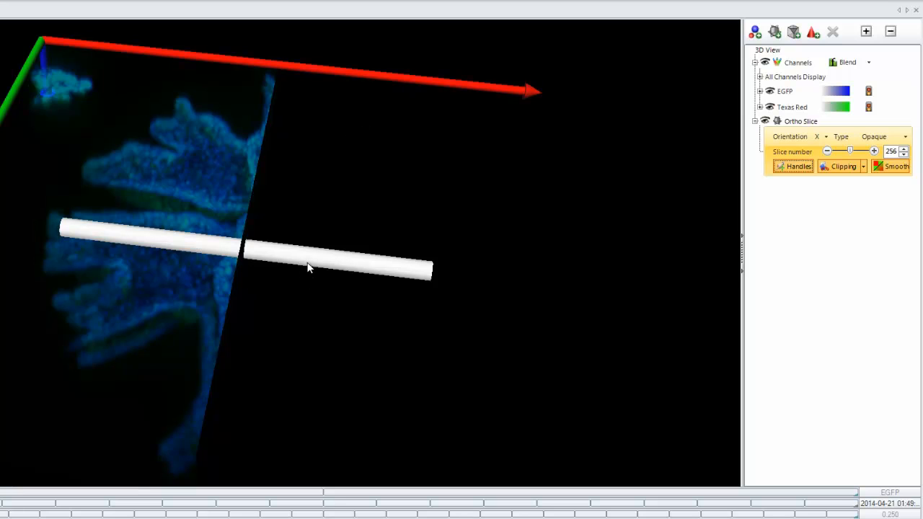
drag(307, 257, 346, 274)
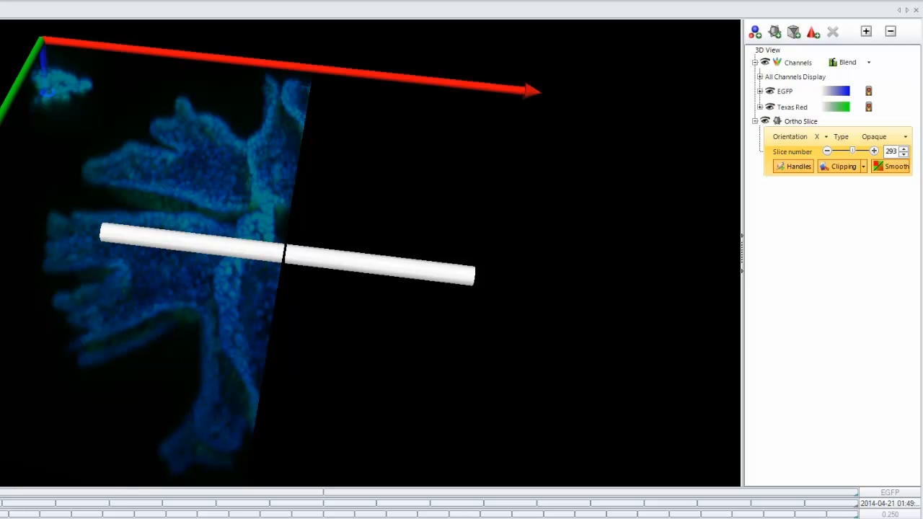
click(793, 167)
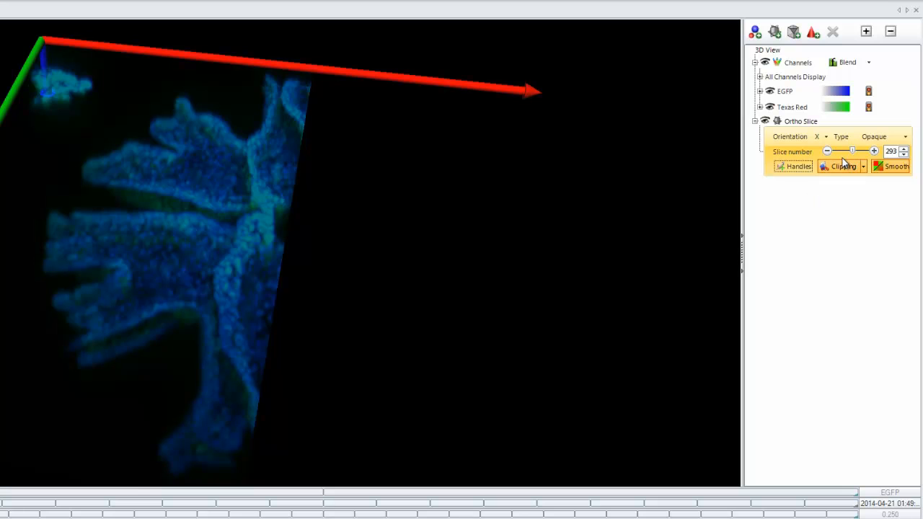
- Add an iso-surface for the Texas Red channel with automatic subsampling off and X, Y and Z subsampling reset to 1
click(754, 33)
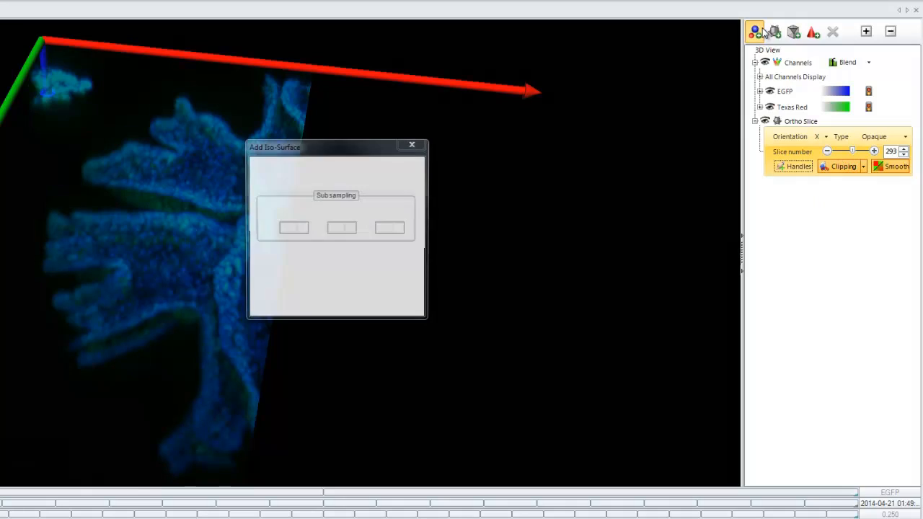
click(390, 180)
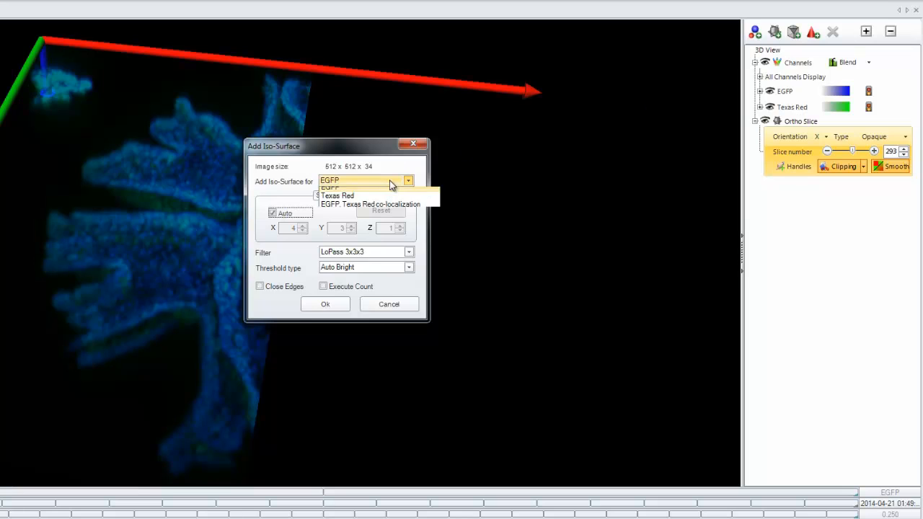
click(358, 199)
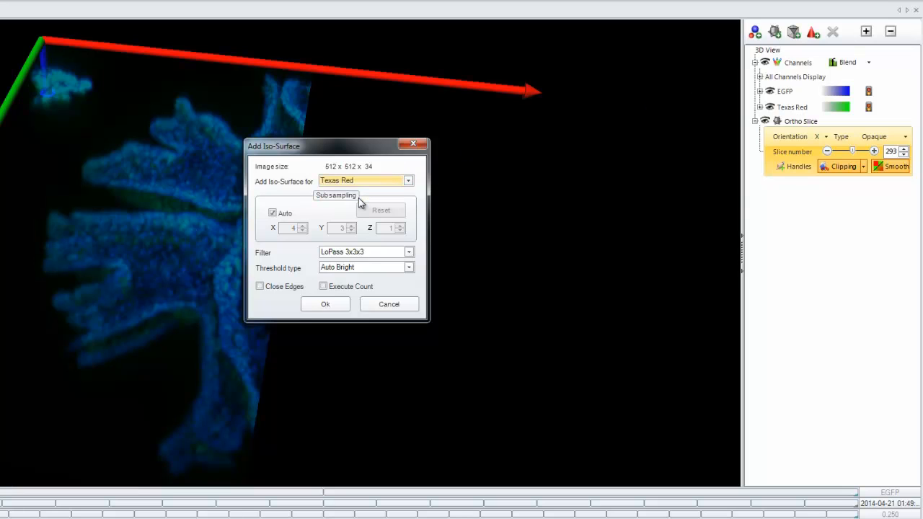
click(273, 212)
click(375, 211)
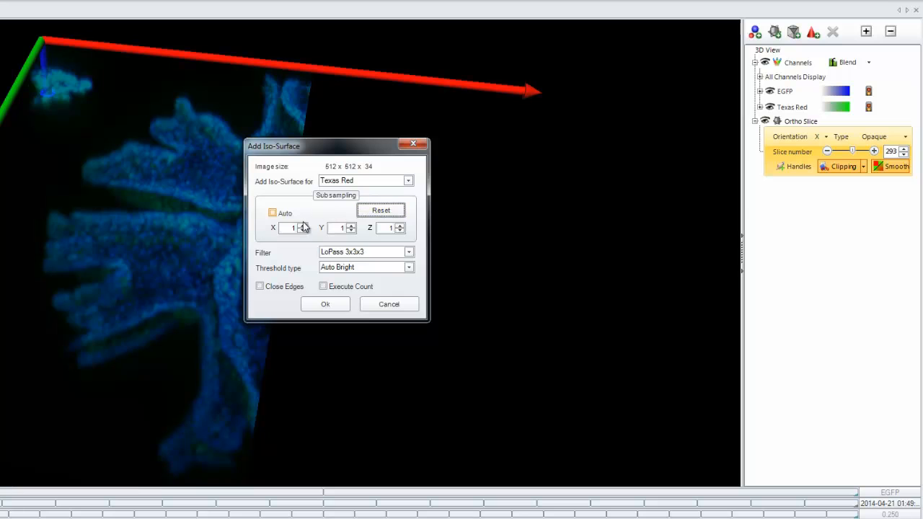
click(328, 304)
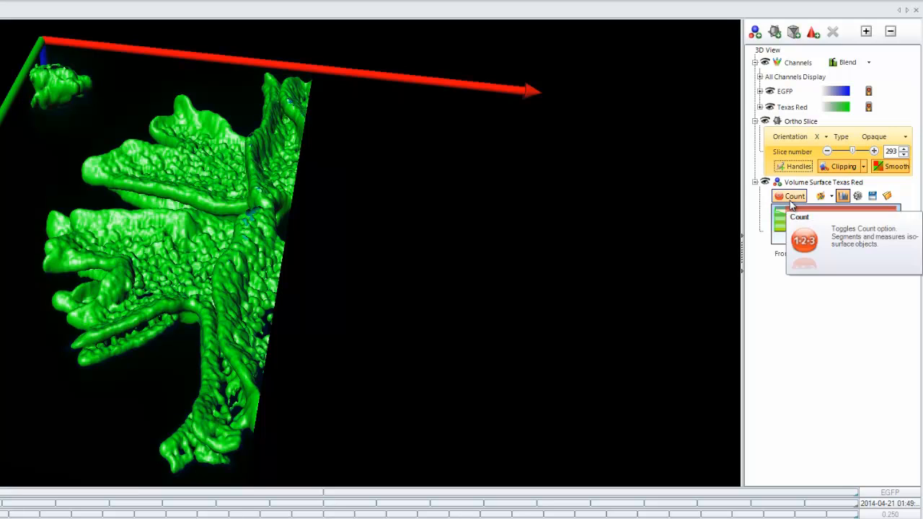
- Add an opaque oblique slice with slice position -27 and alpha angle -85
click(793, 32)
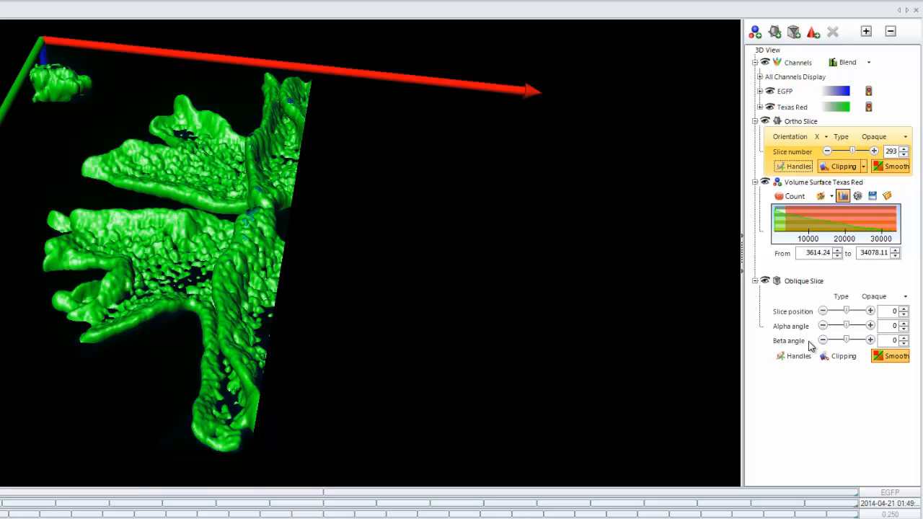
click(881, 296)
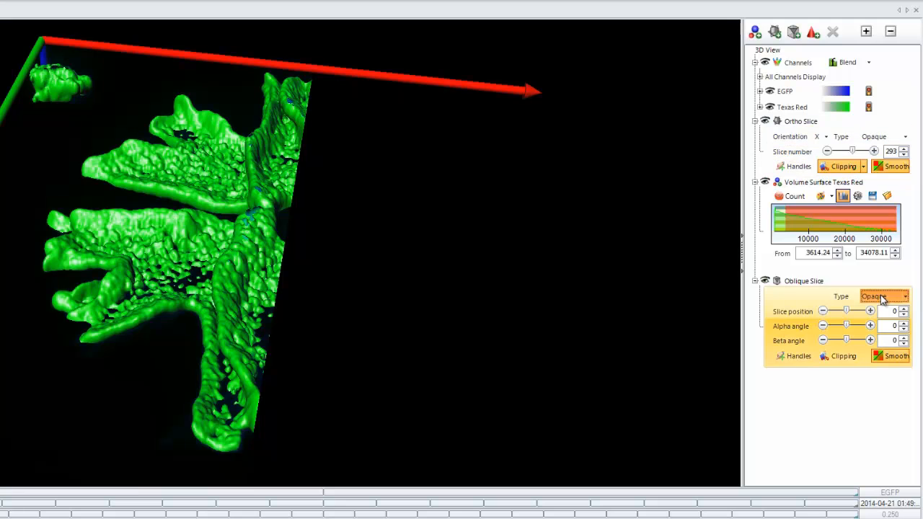
click(883, 297)
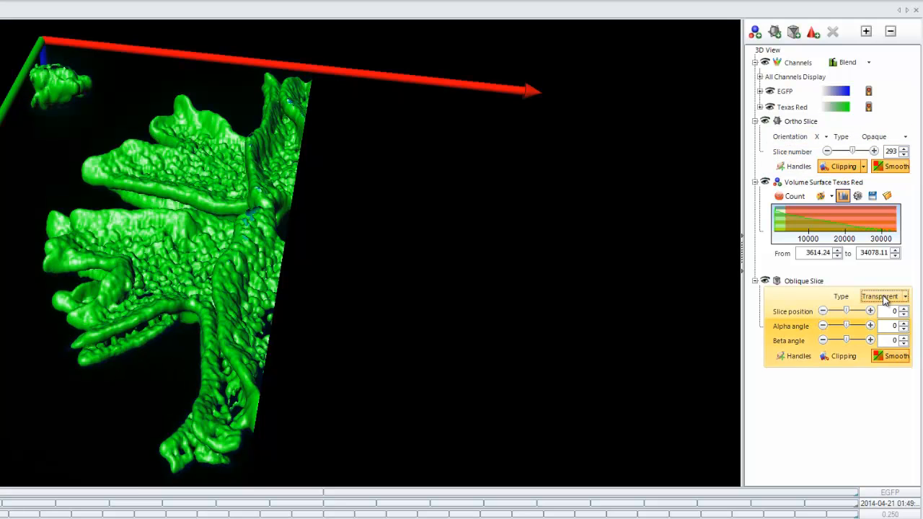
click(885, 297)
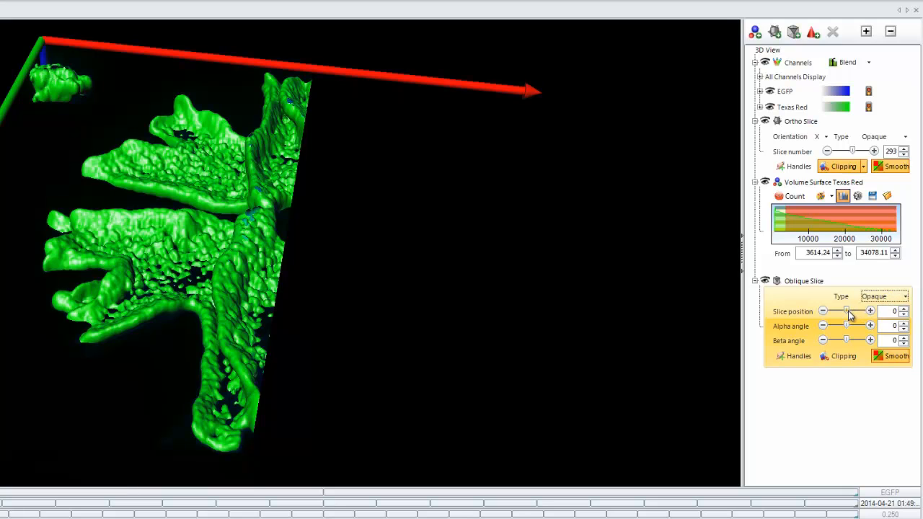
mouse_move(847, 311)
mouse_down()
mouse_move(830, 317)
mouse_move(847, 315)
mouse_move(838, 325)
mouse_up()
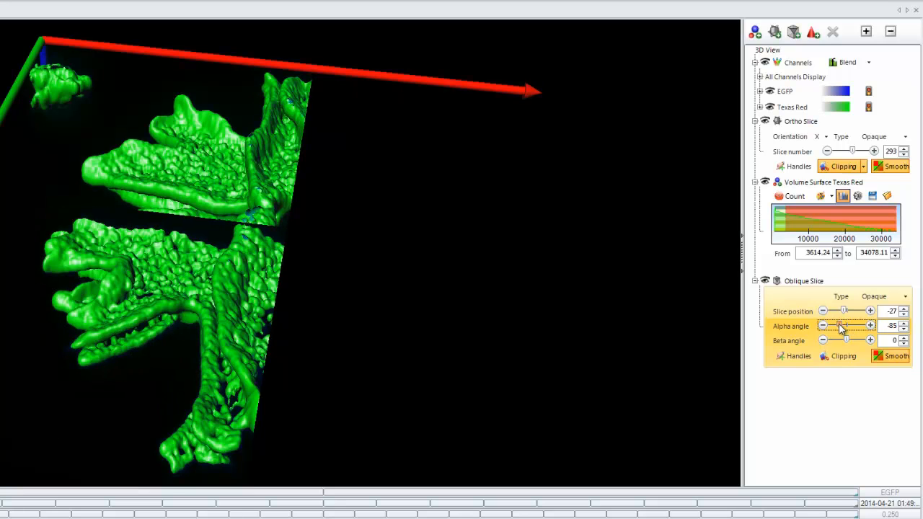
mouse_move(242, 292)
mouse_down()
mouse_move(324, 145)
mouse_move(144, 335)
mouse_move(349, 155)
mouse_move(335, 296)
mouse_move(508, 261)
mouse_move(540, 235)
mouse_move(472, 274)
mouse_move(227, 315)
mouse_move(238, 292)
mouse_up()
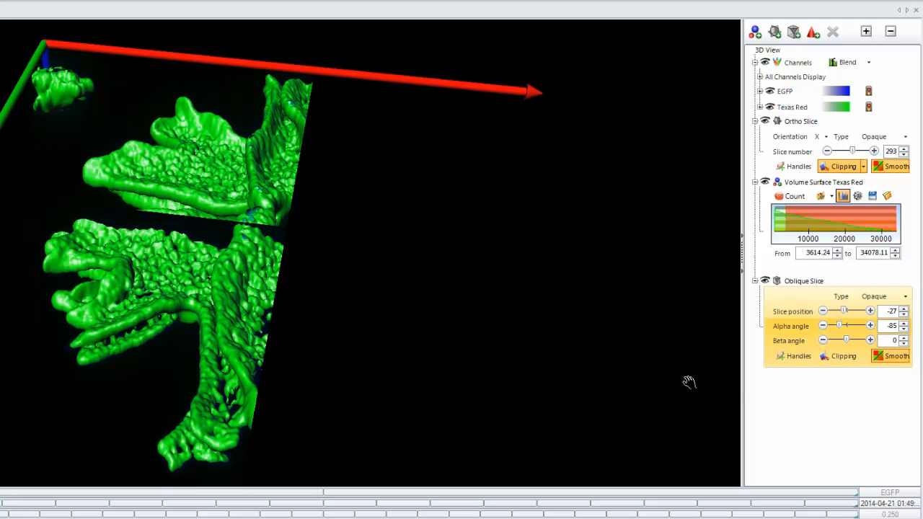
- Show the oblique slice's handles, use them to shift the slice to position 2, and hide them again
click(789, 357)
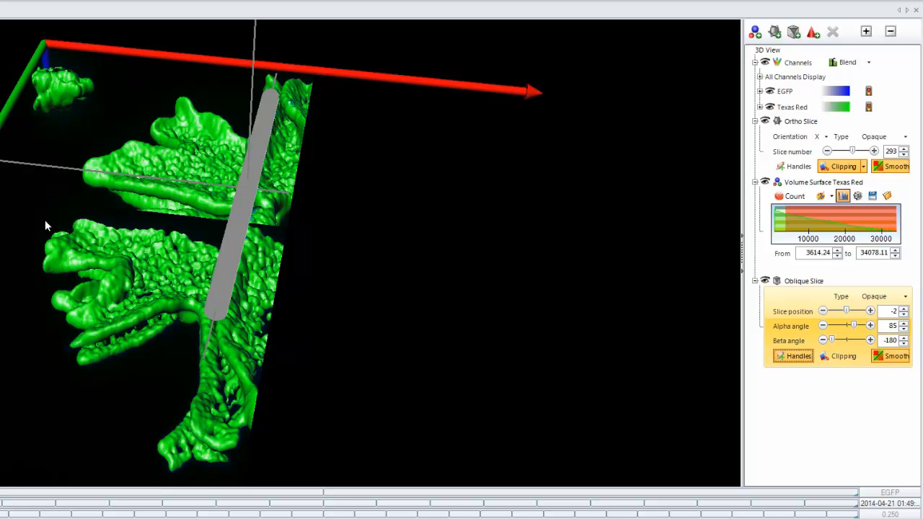
mouse_move(233, 243)
mouse_down()
mouse_move(195, 315)
mouse_move(235, 120)
mouse_move(187, 316)
mouse_move(221, 233)
mouse_up()
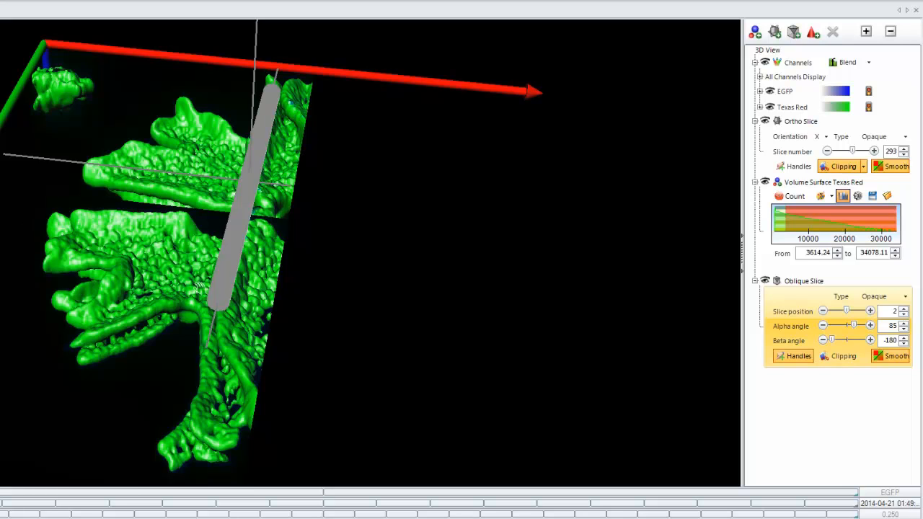
click(797, 358)
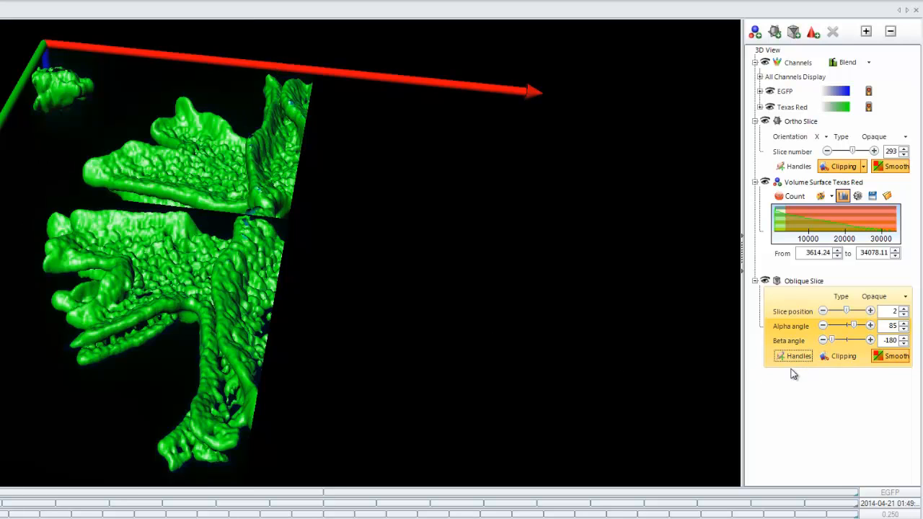
- Add an iso-surface for the EGFP channel with automatic subsampling off and subsampling reset, and collapse both volume surface entries
click(754, 32)
click(398, 181)
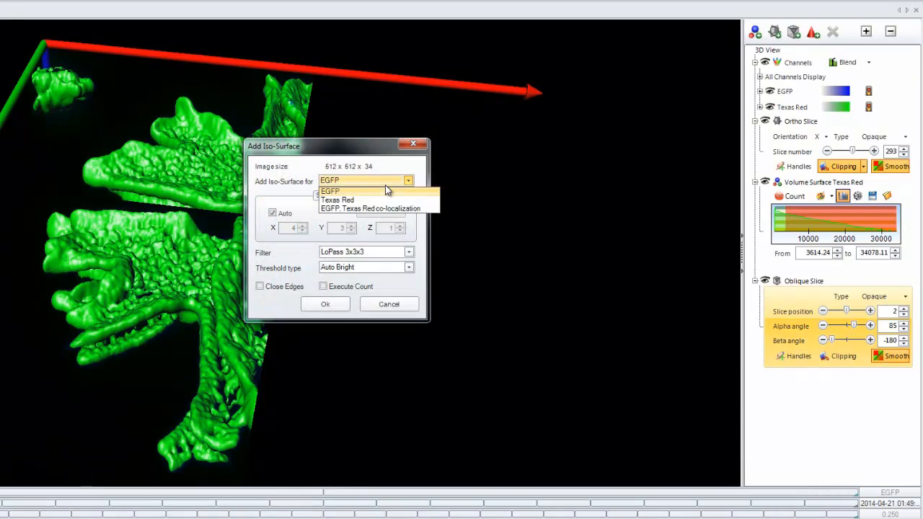
click(359, 191)
click(273, 213)
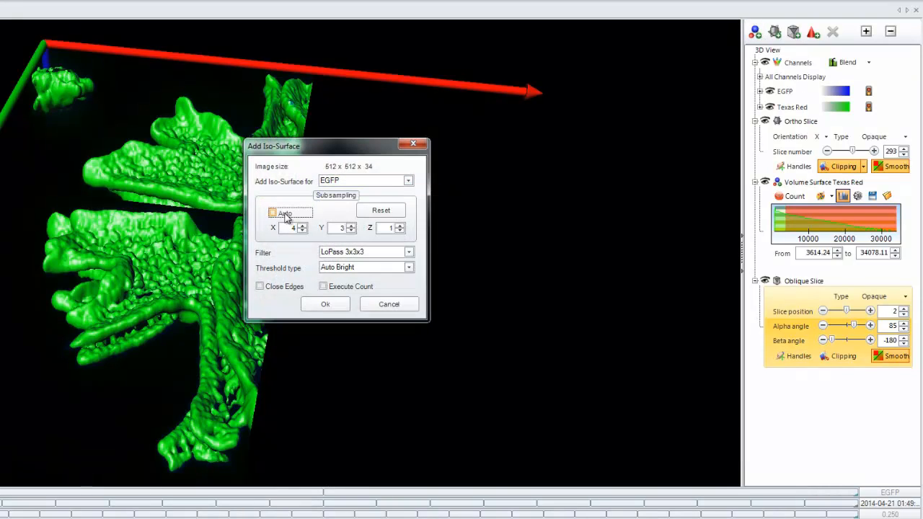
click(381, 209)
click(344, 309)
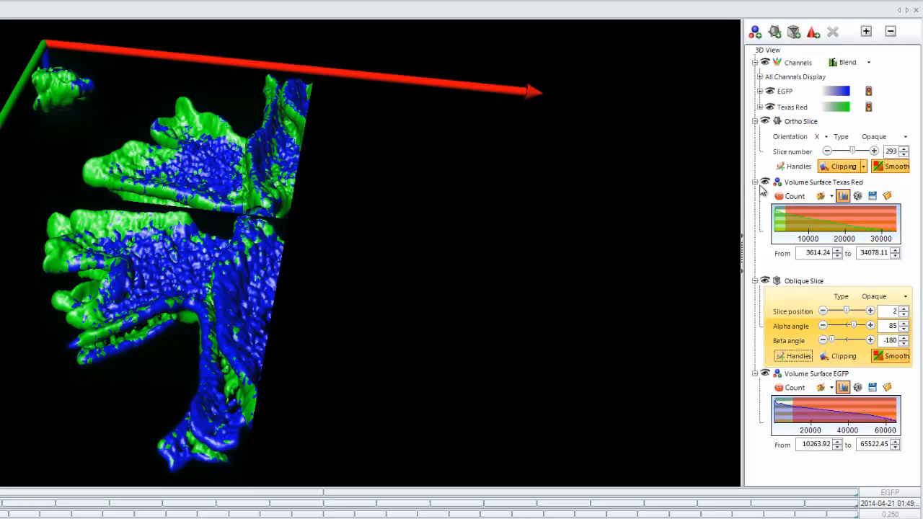
click(756, 182)
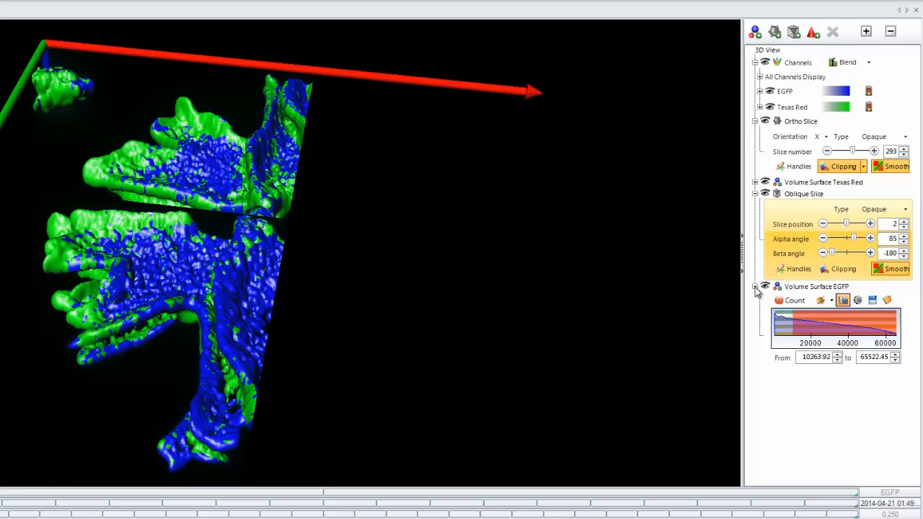
click(754, 286)
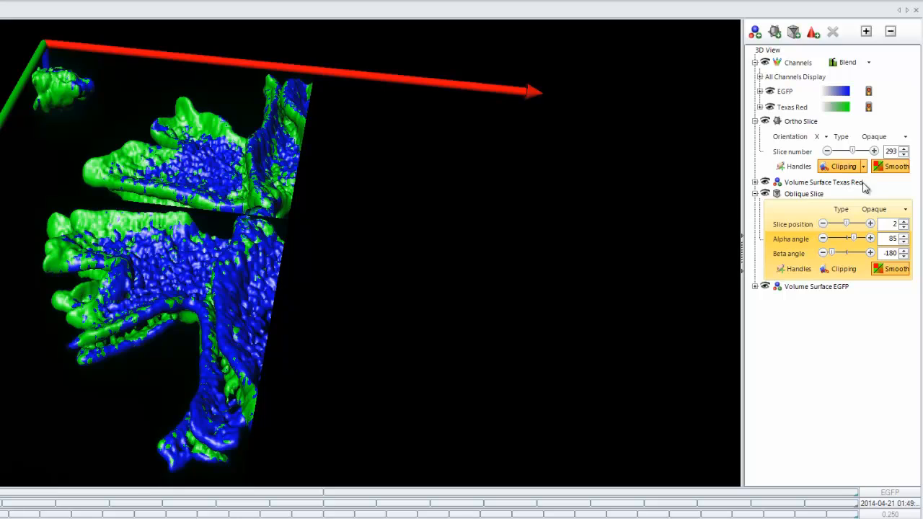
- Make the ortho slice transparent and set its slice number to 277
click(882, 140)
click(883, 138)
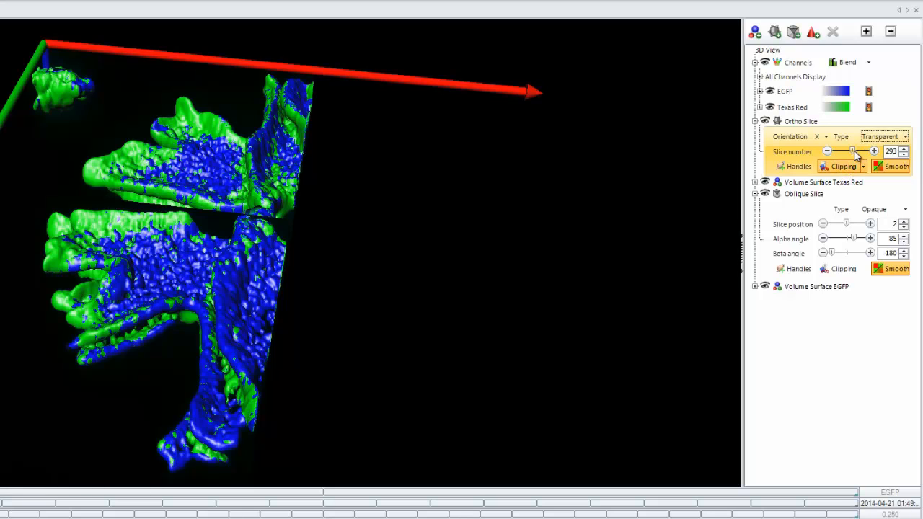
drag(854, 151, 852, 152)
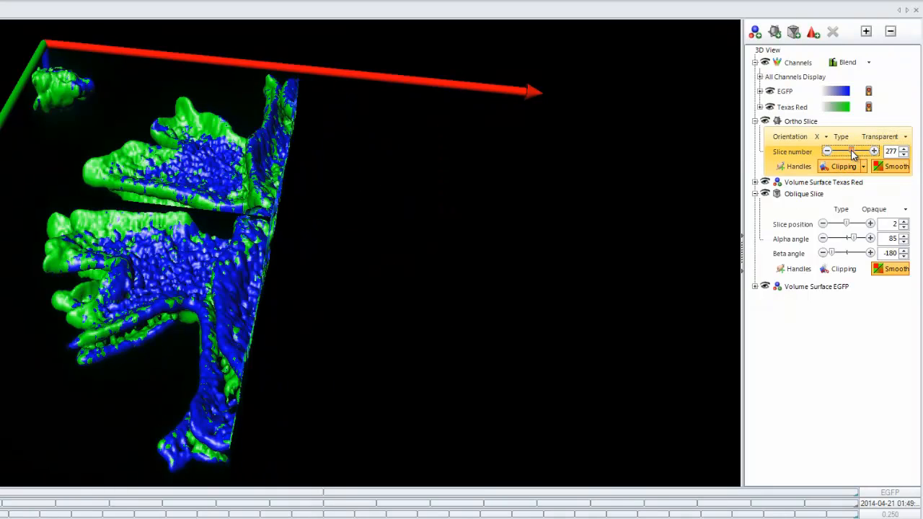
- Turn on clipping for the oblique slice, make it transparent, and set its slice position to -21 and alpha angle to 77
click(843, 268)
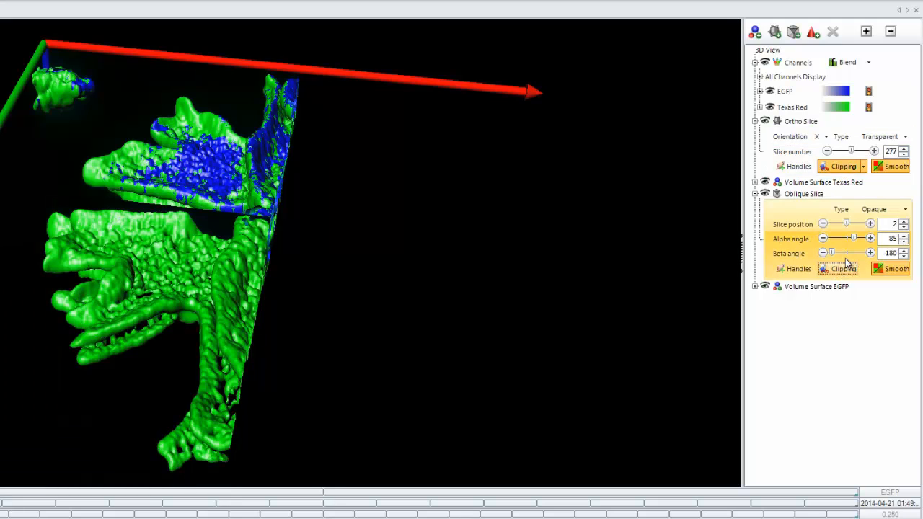
click(878, 209)
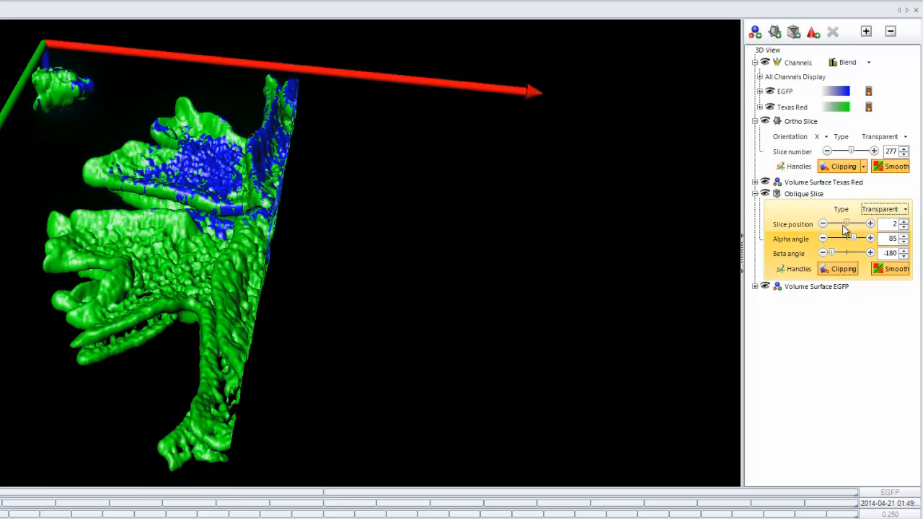
drag(847, 226, 846, 228)
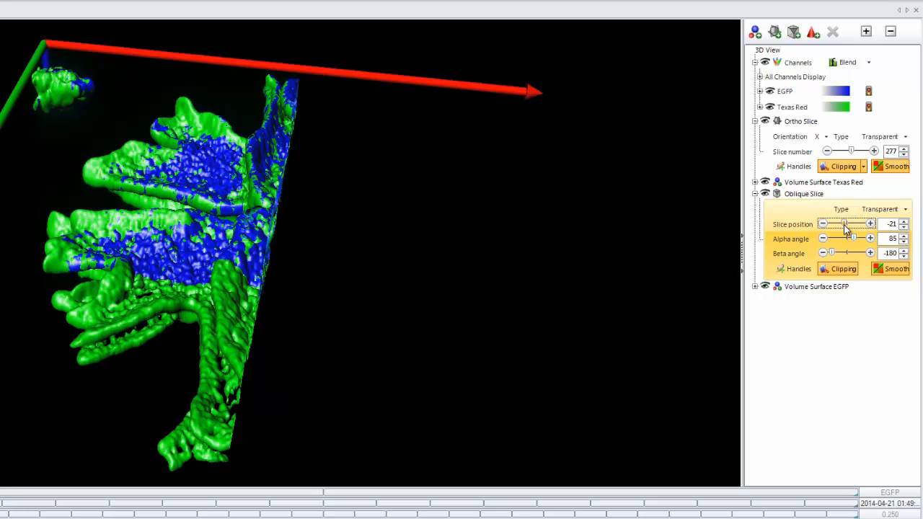
click(163, 210)
drag(162, 210, 250, 256)
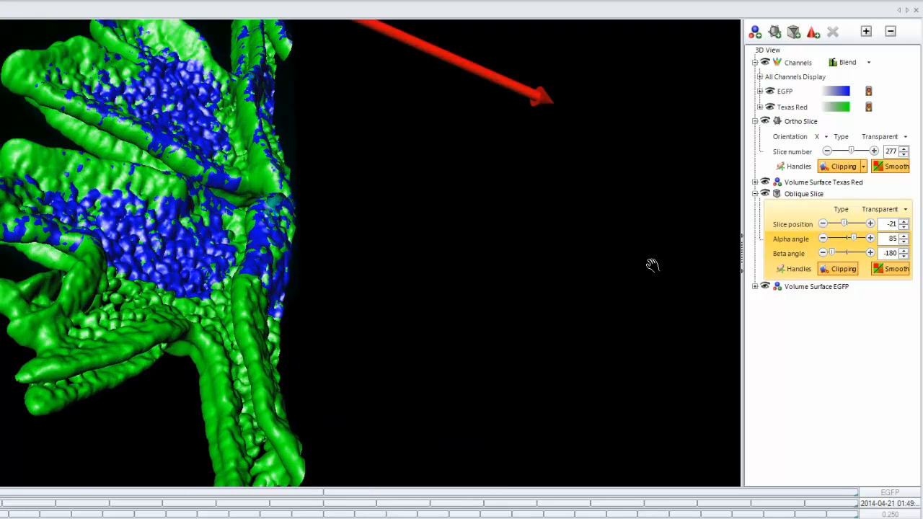
drag(852, 240, 854, 245)
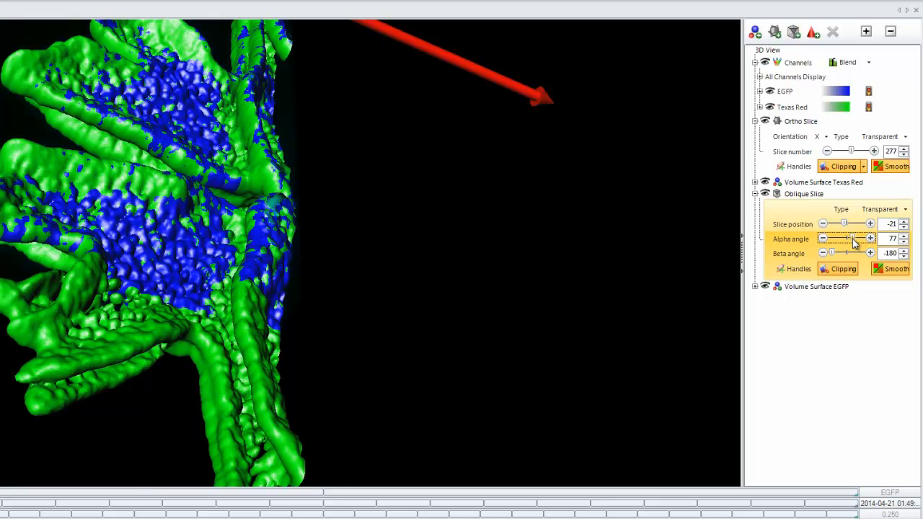
- Hide the ortho slice and the oblique slice to bring back the whole unclipped volume
click(765, 121)
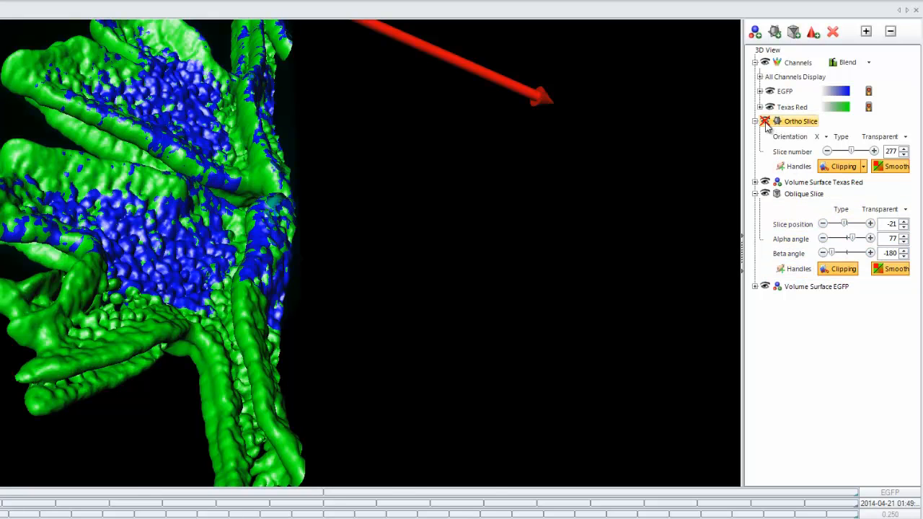
click(765, 194)
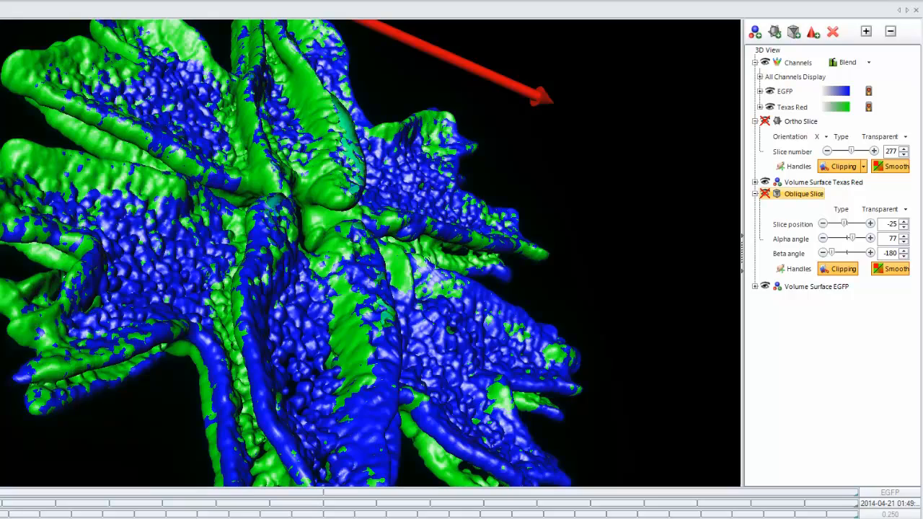
drag(300, 273, 243, 193)
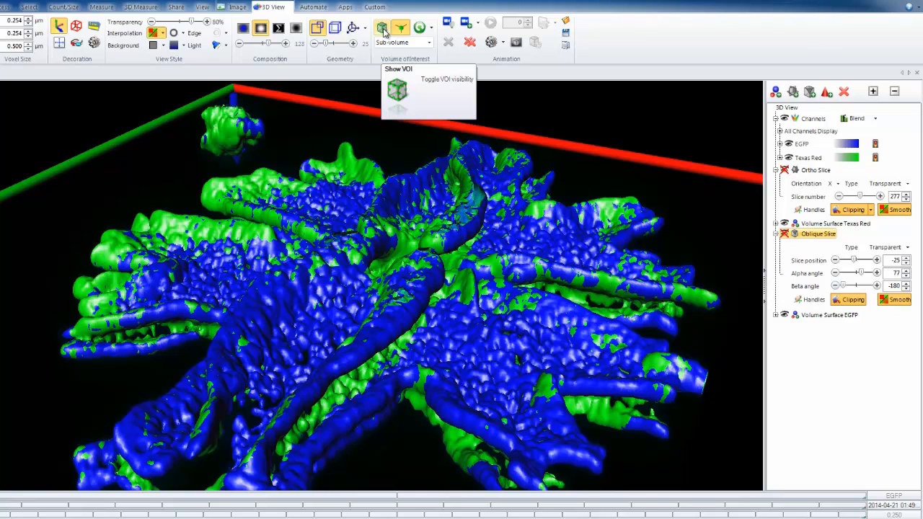
- Show the volume of interest box and toggle its handles off and back on
click(383, 29)
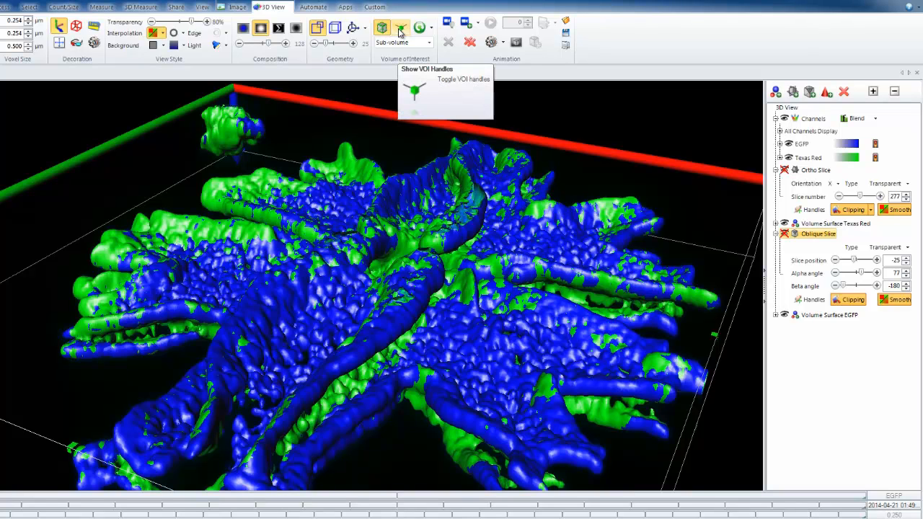
click(400, 29)
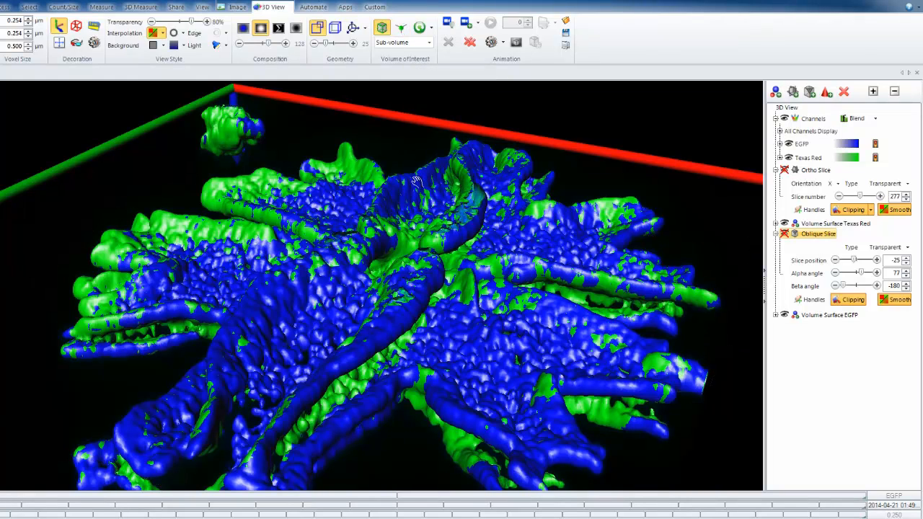
click(400, 28)
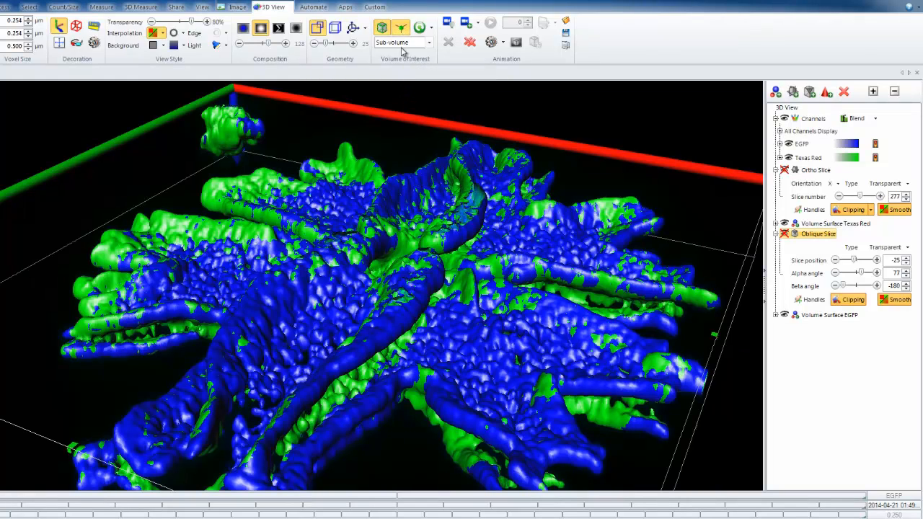
scroll(397, 235, down, 3)
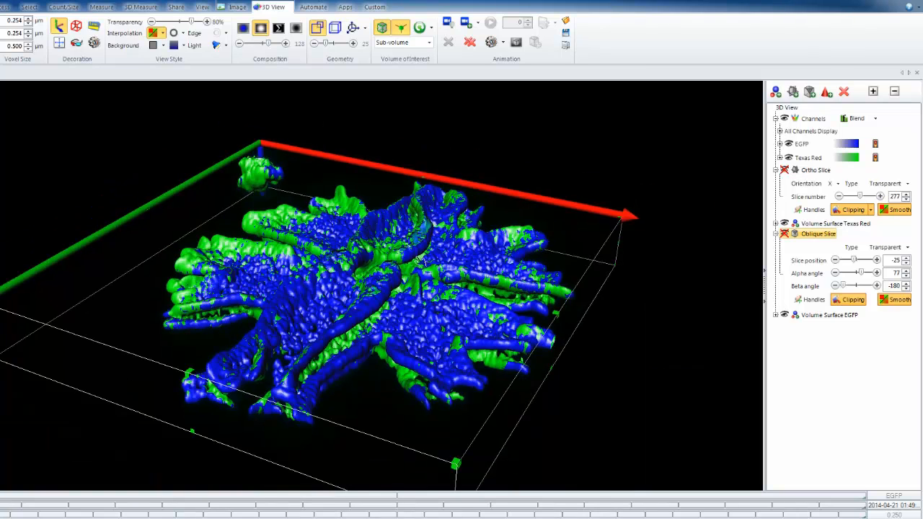
- Hide the EGFP and Texas Red volume surfaces, leaving only the Blend rendering of the channels
click(785, 315)
click(785, 224)
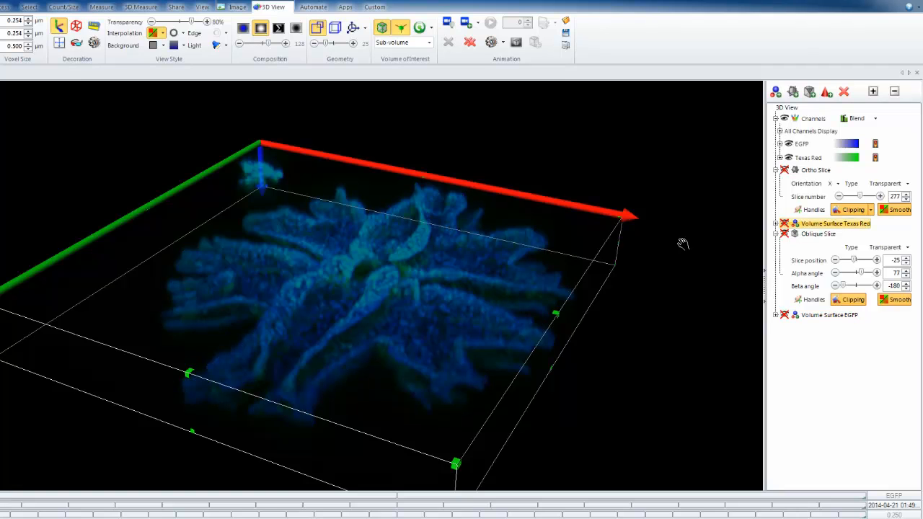
mouse_move(319, 281)
mouse_down()
mouse_move(313, 311)
mouse_move(353, 340)
mouse_move(316, 274)
mouse_up()
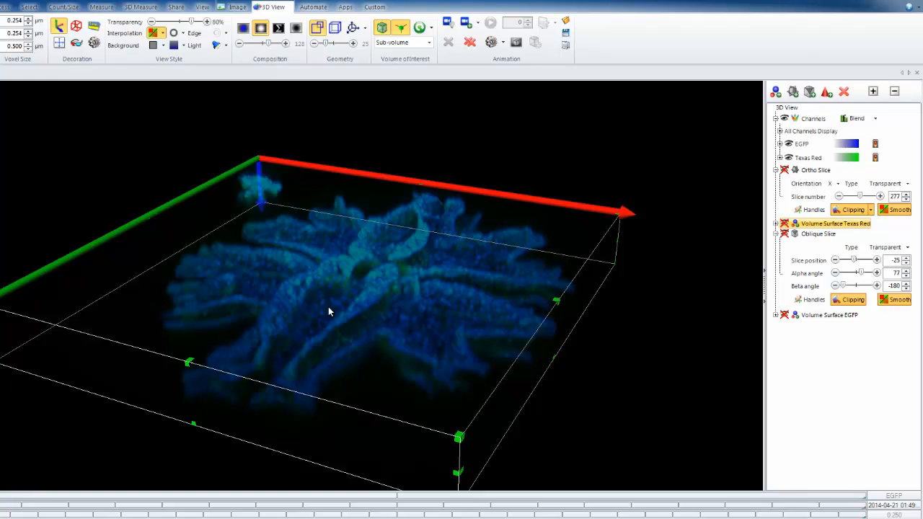
- Shrink the sub-volume box by its corner and reposition it over the centre of the specimen
drag(459, 438, 306, 263)
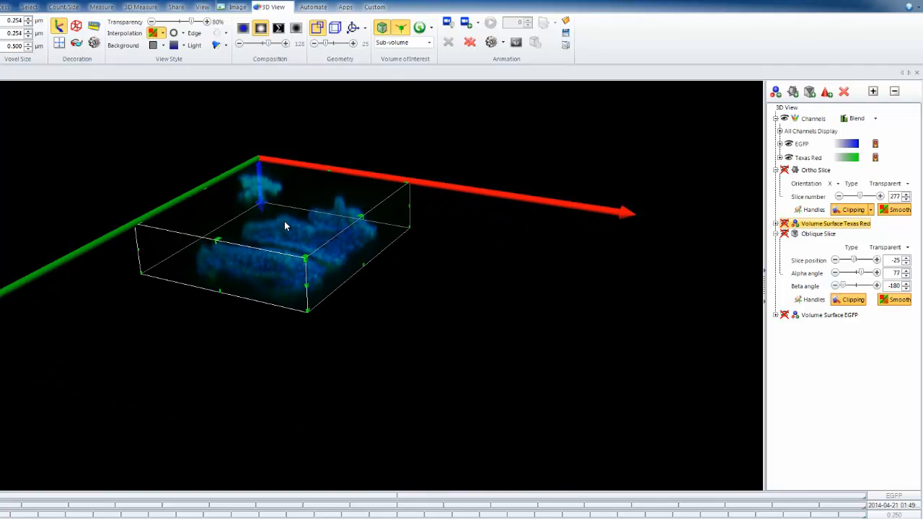
drag(284, 220, 348, 290)
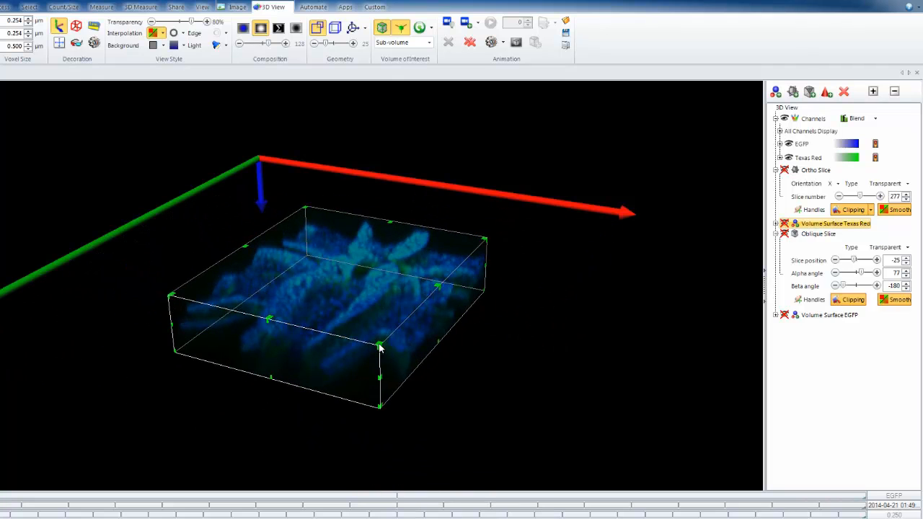
drag(377, 345, 348, 321)
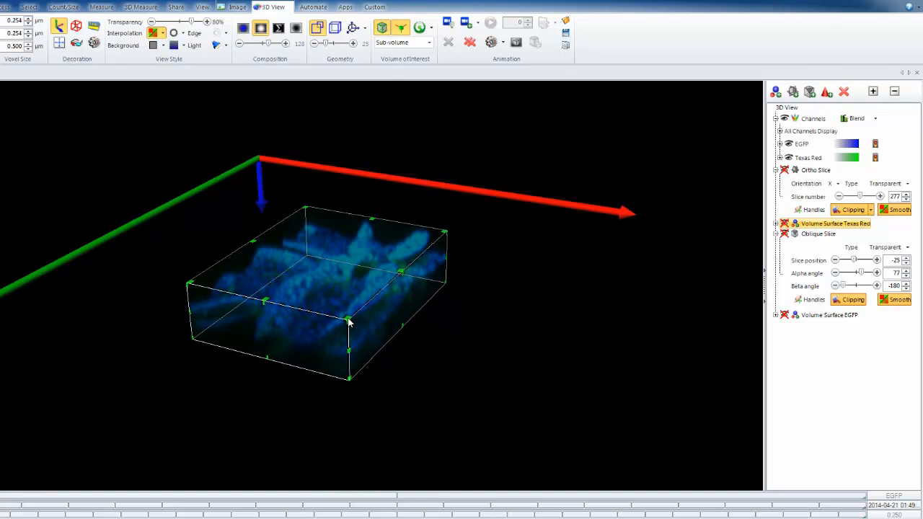
- Change the volume of interest type to Cross and shrink the box to a small block near the specimen's centre
click(429, 42)
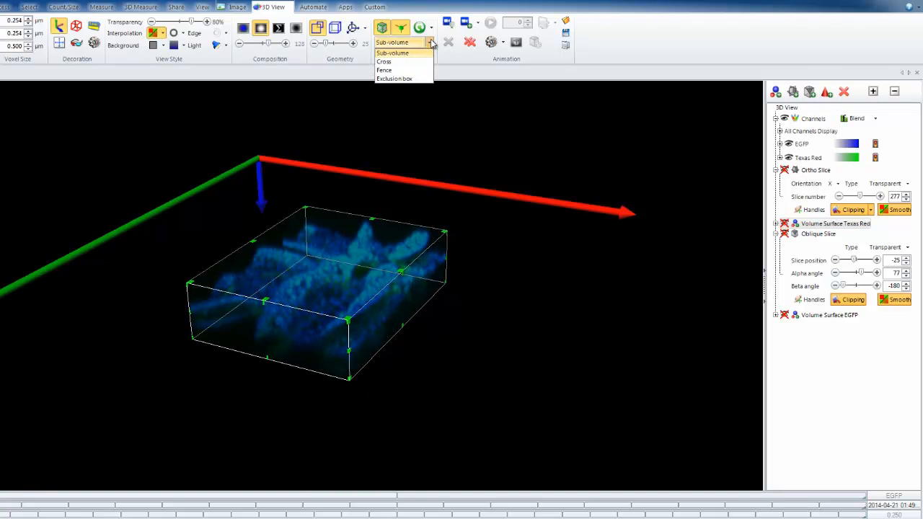
click(402, 61)
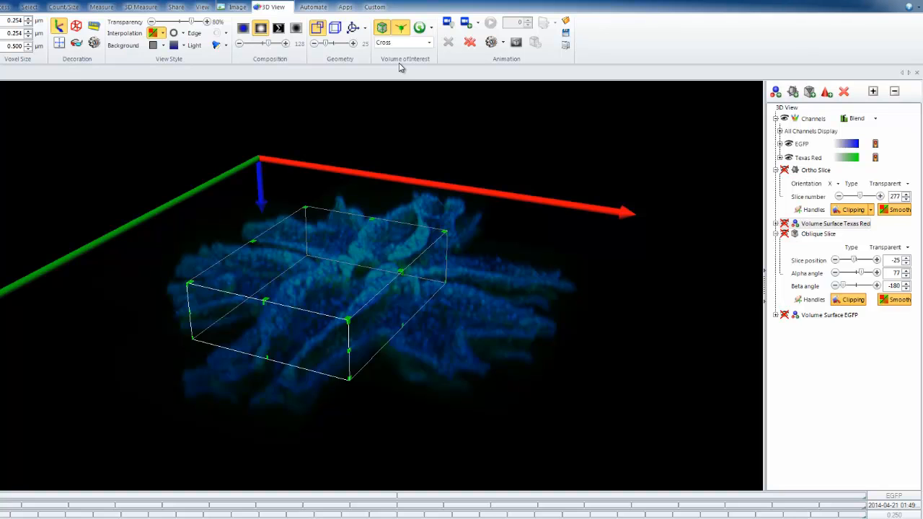
drag(363, 305, 346, 221)
- Change the volume of interest type to Fence, then flatten the box and move it to the specimen's outer edge
click(409, 44)
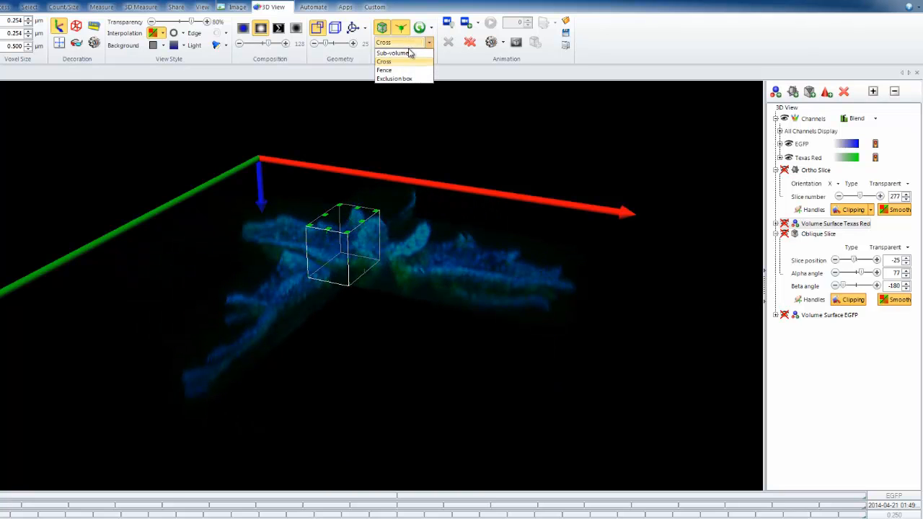
click(405, 72)
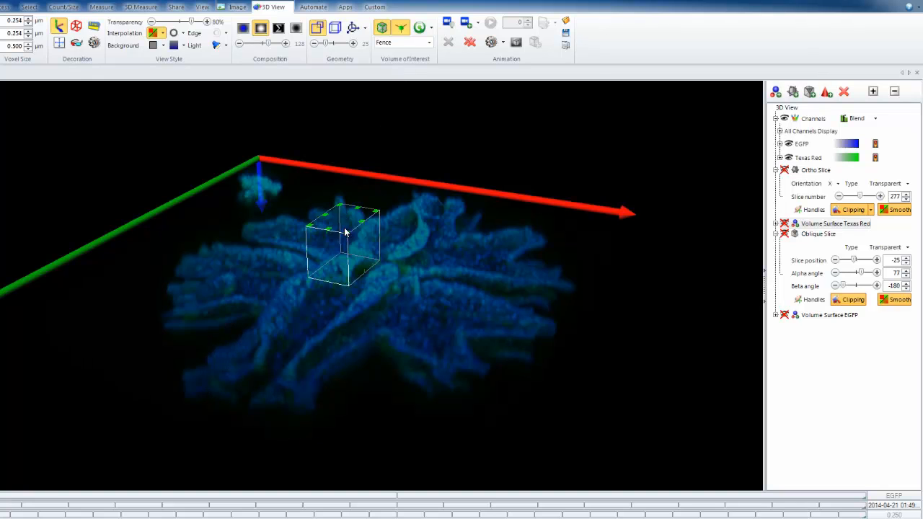
drag(344, 232, 192, 377)
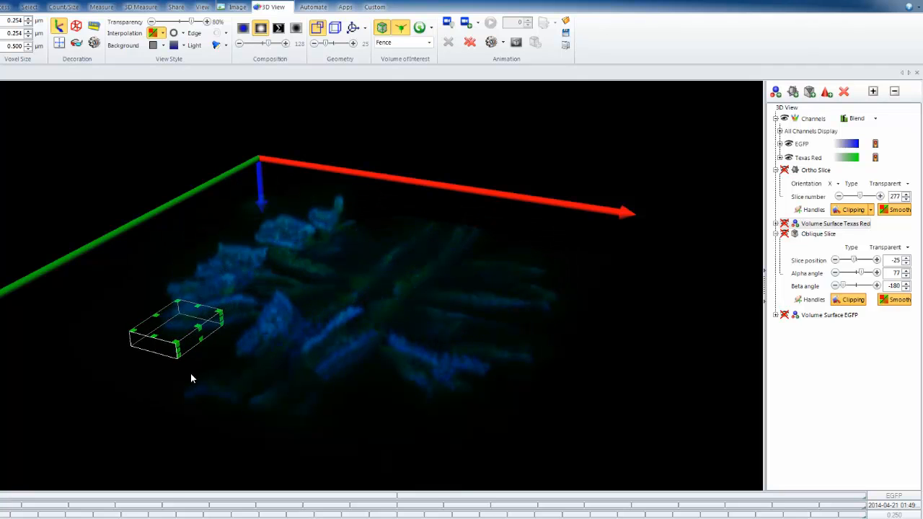
- Change the volume of interest type to Exclusion box, then enlarge the box and move it to cut out the specimen's centre
click(428, 43)
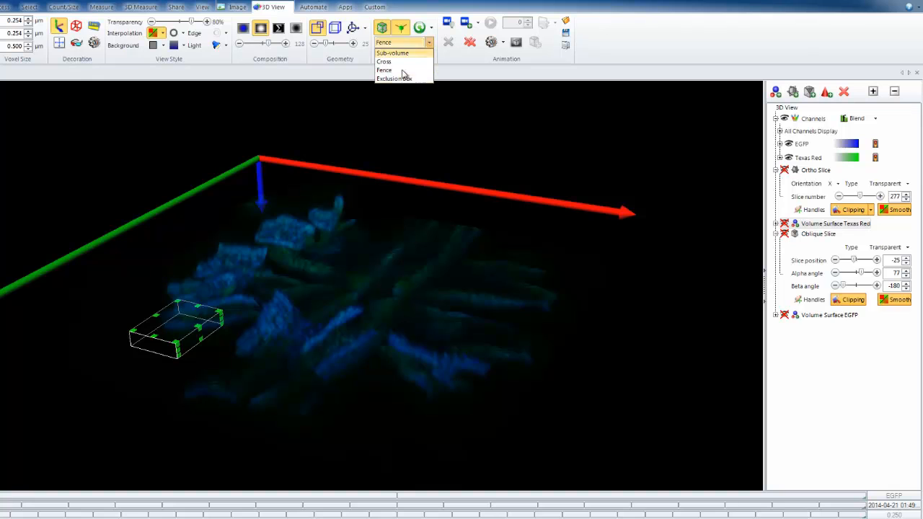
click(395, 78)
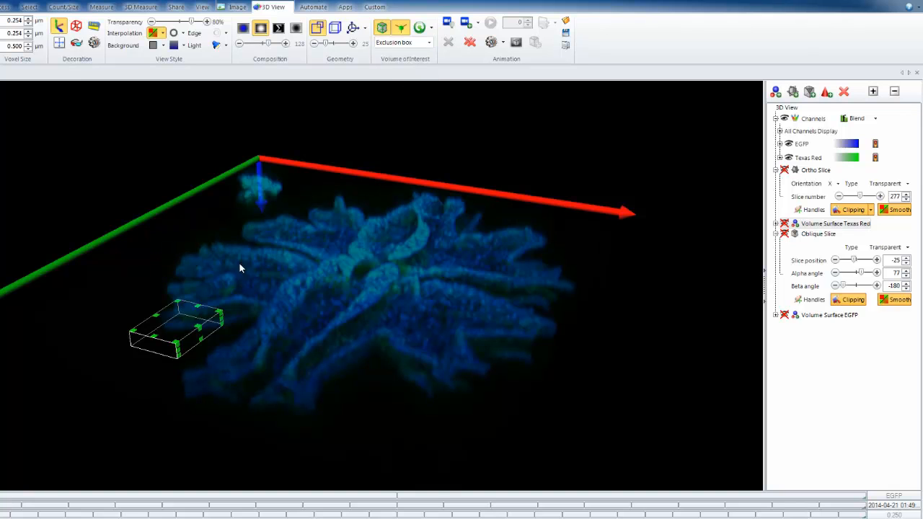
scroll(209, 311, up, 5)
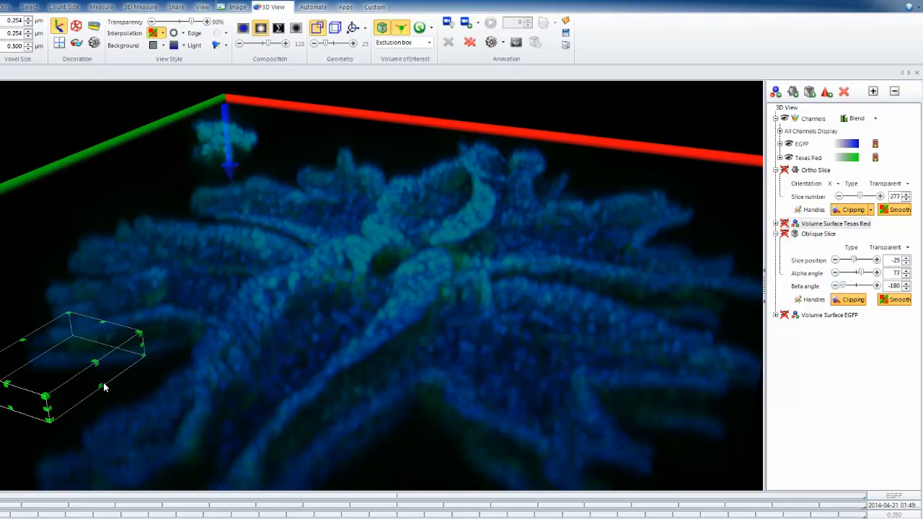
drag(101, 390, 107, 452)
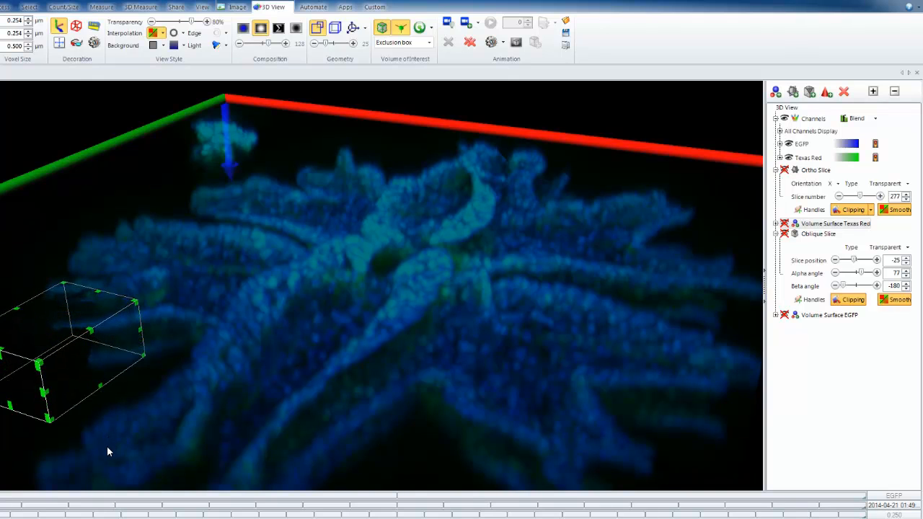
drag(86, 374, 38, 352)
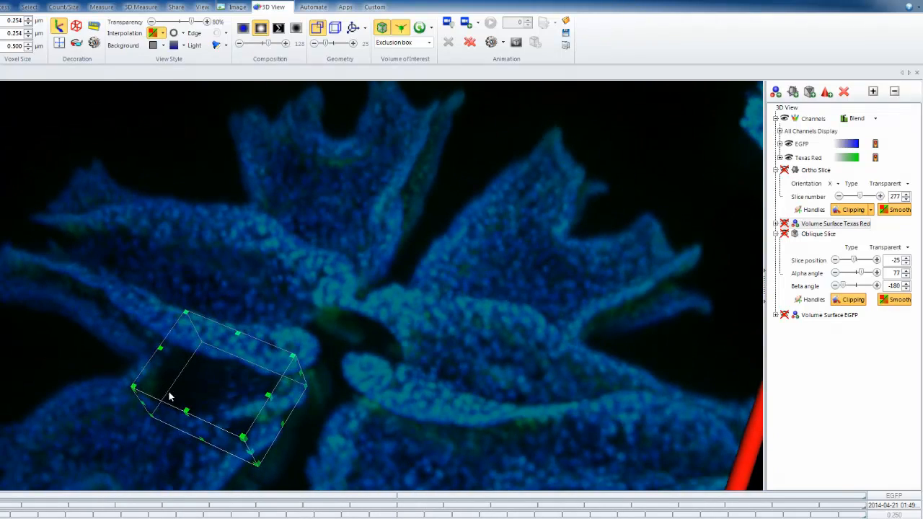
drag(226, 413, 373, 333)
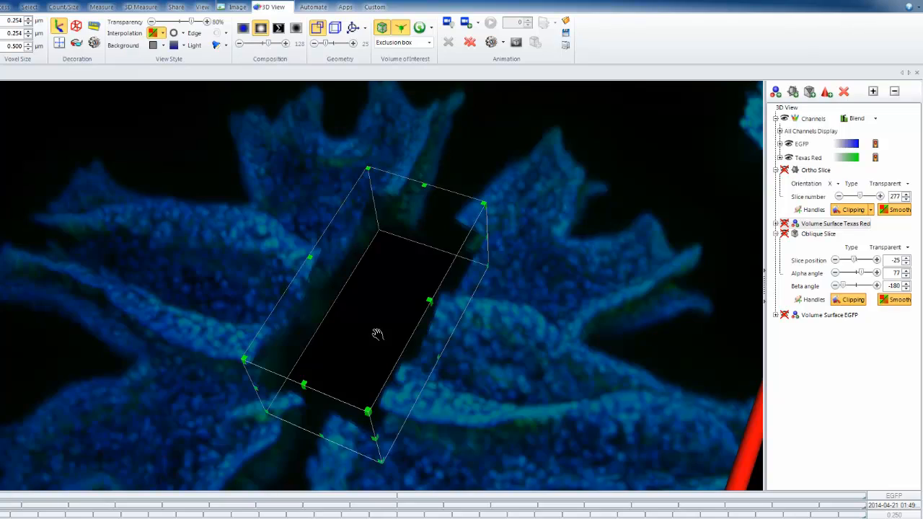
drag(368, 369, 266, 168)
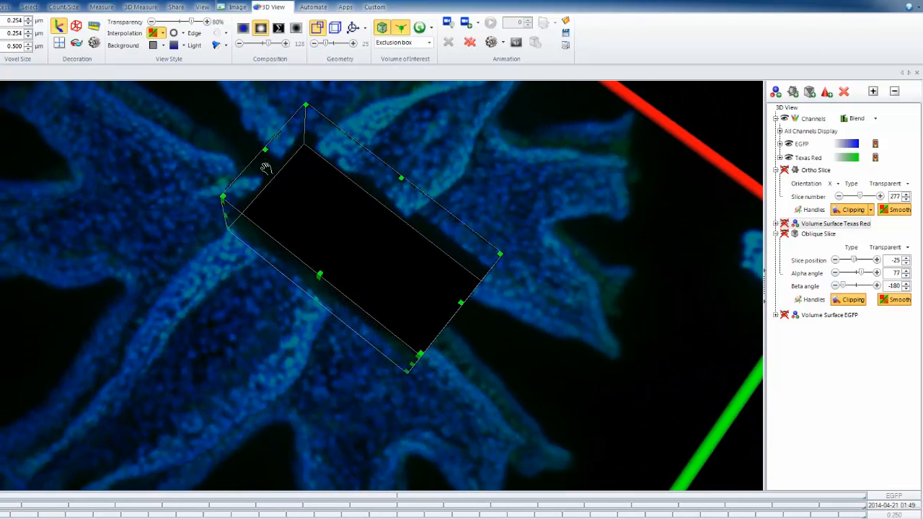